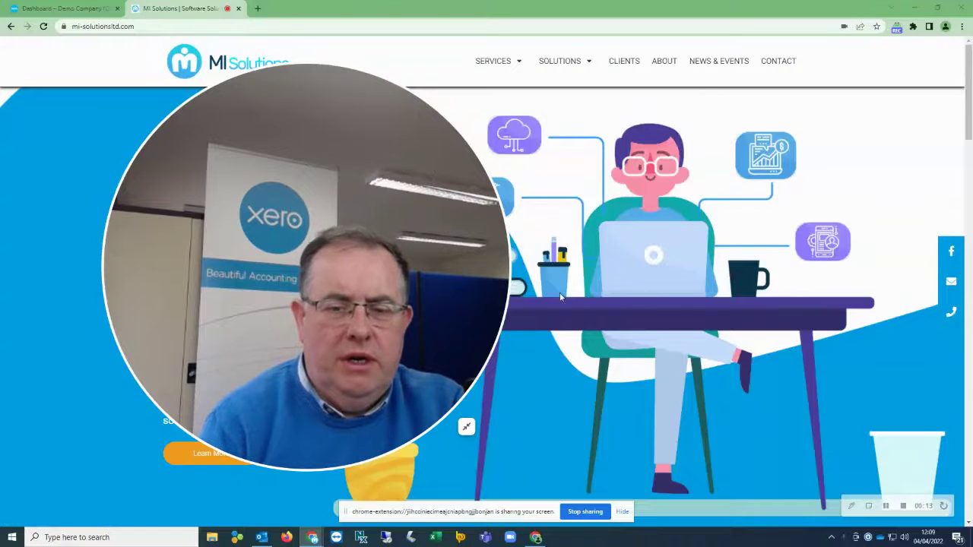
# Step: Switch to the Dashboard – Demo Company tab showing 27 items to reconcile
pyautogui.click(465, 427)
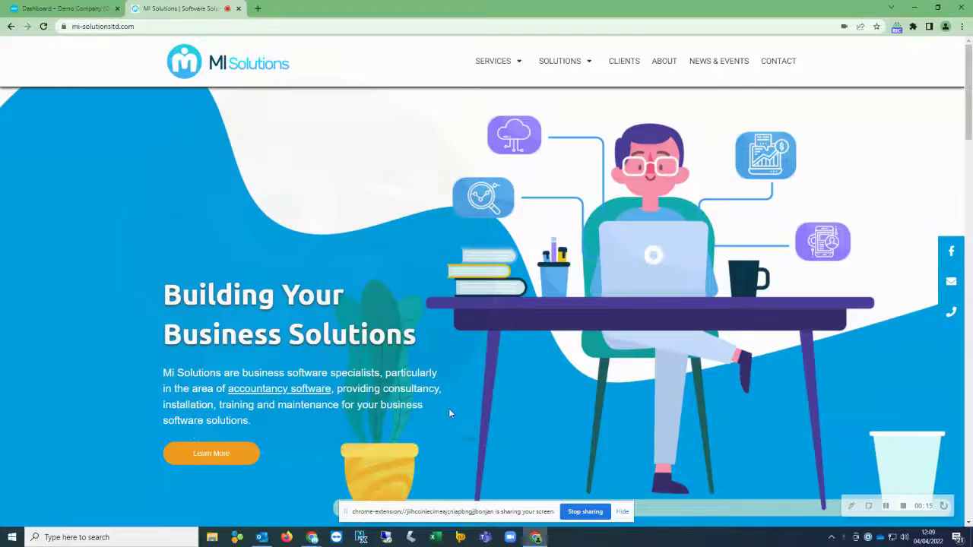
pyautogui.click(62, 8)
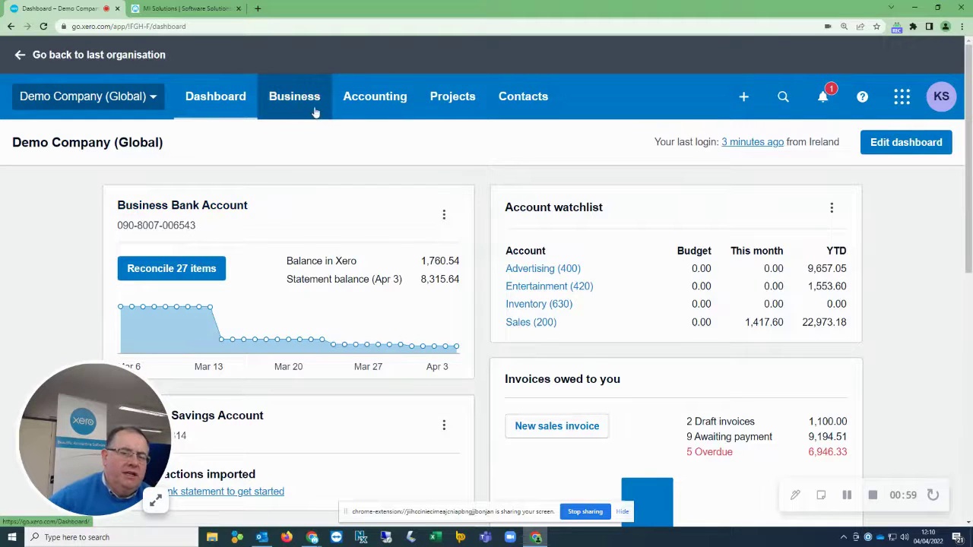
# Step: Open the Accounting menu listing bank accounts, reports and advanced tools
pyautogui.click(361, 110)
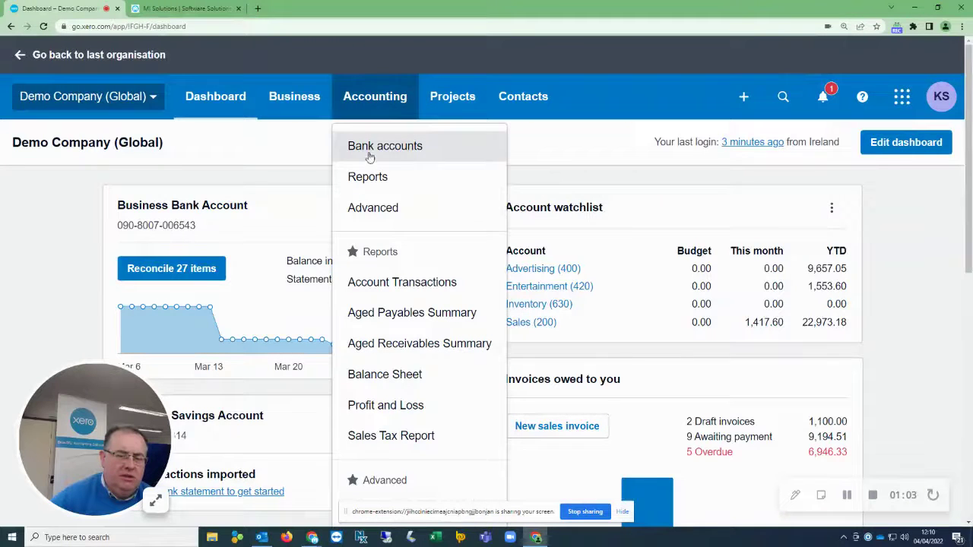
# Step: Open the chart of accounts and hide its help panel
pyautogui.scroll(-2, 396, 305)
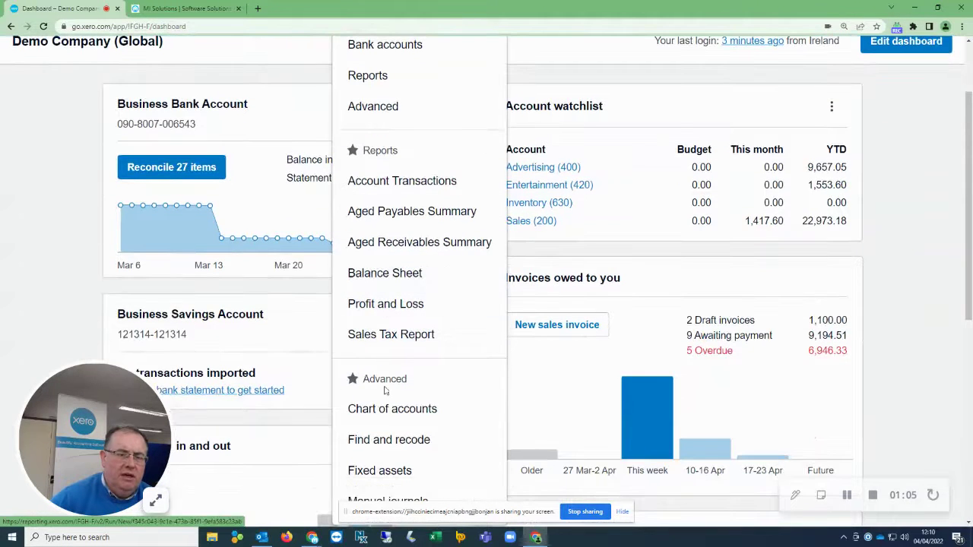
pyautogui.click(385, 410)
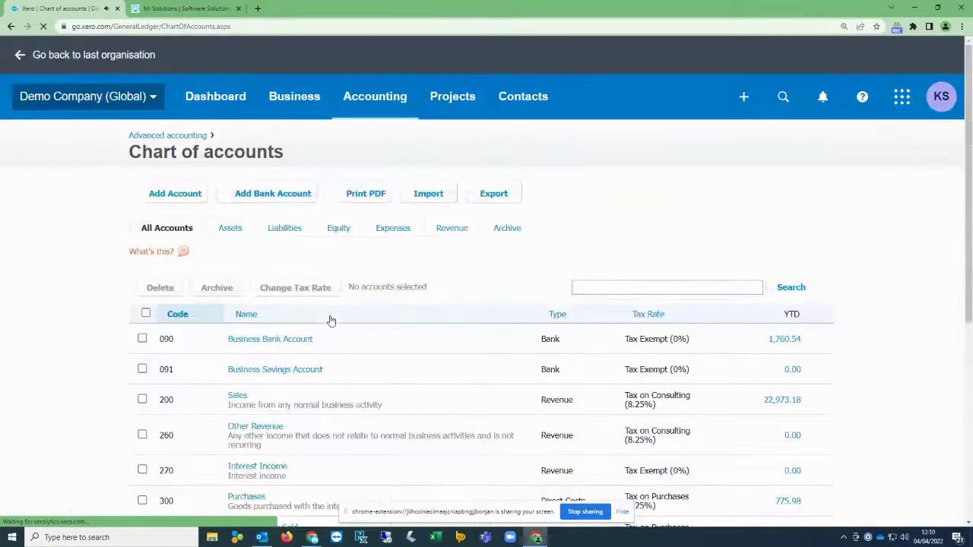
pyautogui.scroll(-2, 296, 349)
pyautogui.scroll(2, 296, 348)
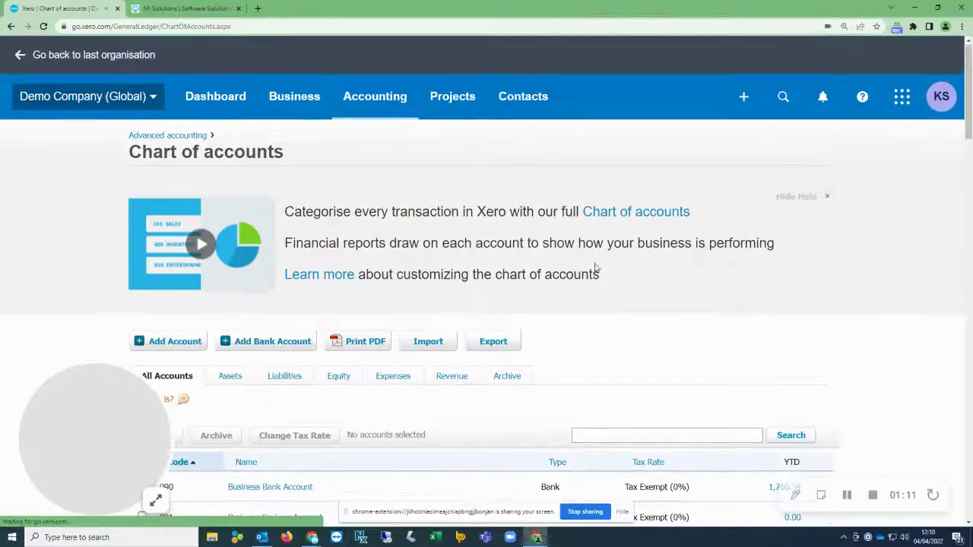
pyautogui.click(828, 196)
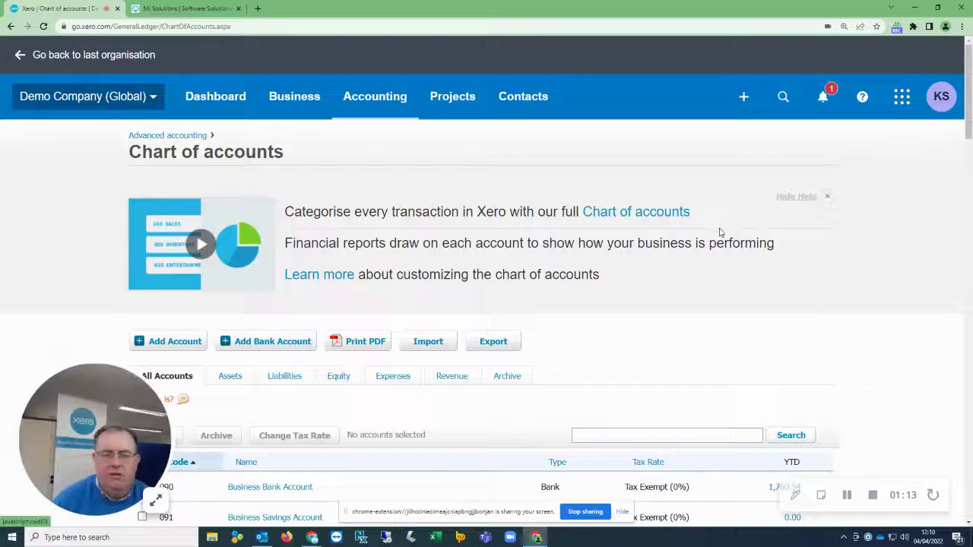
# Step: Scroll through the account list, then bring up the Accounting and Business menus
pyautogui.scroll(-2, 682, 256)
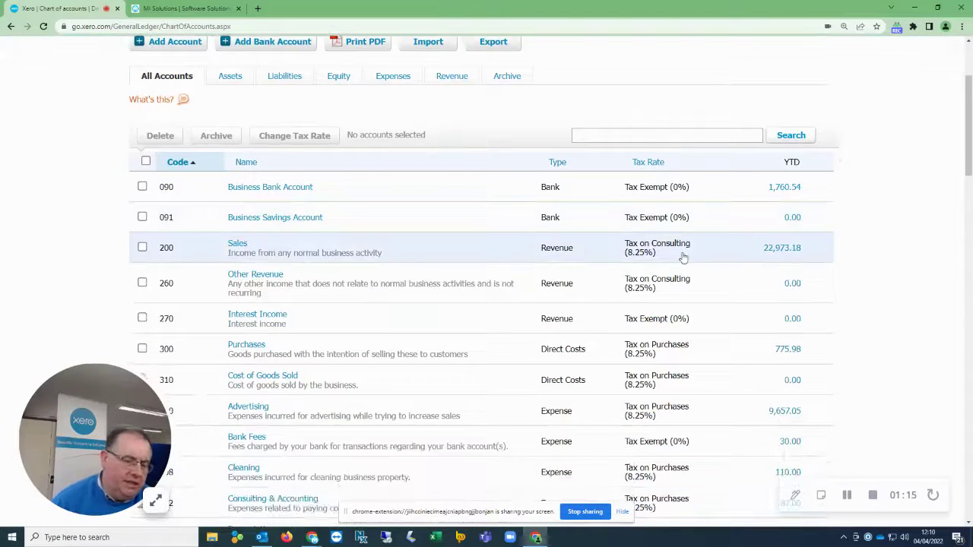
pyautogui.scroll(-2, 684, 259)
pyautogui.scroll(-1, 683, 257)
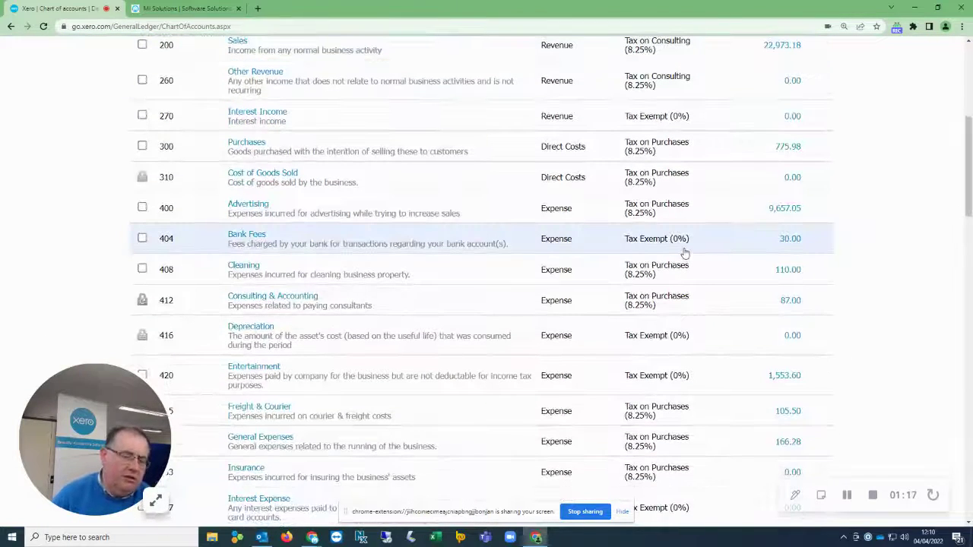
pyautogui.scroll(1, 686, 238)
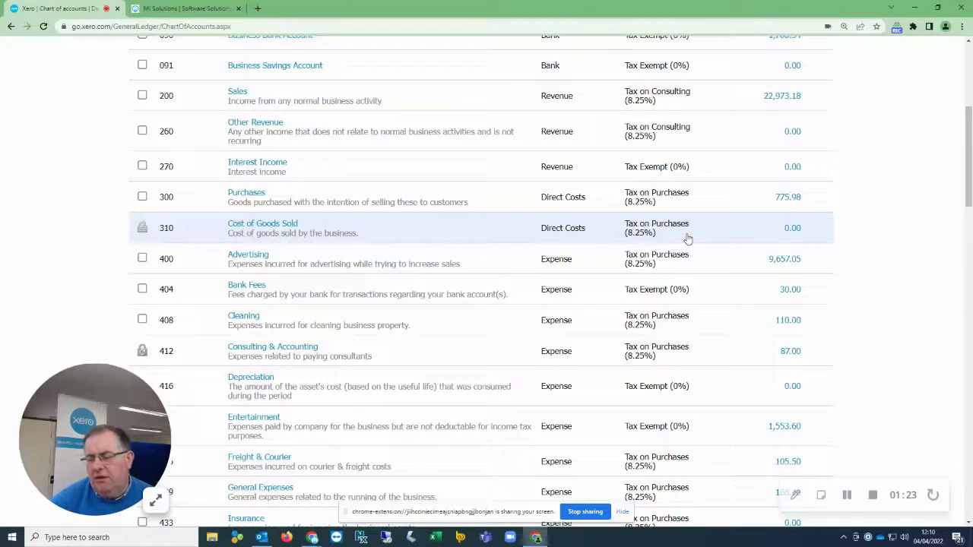
pyautogui.scroll(-1, 686, 239)
pyautogui.scroll(2, 686, 239)
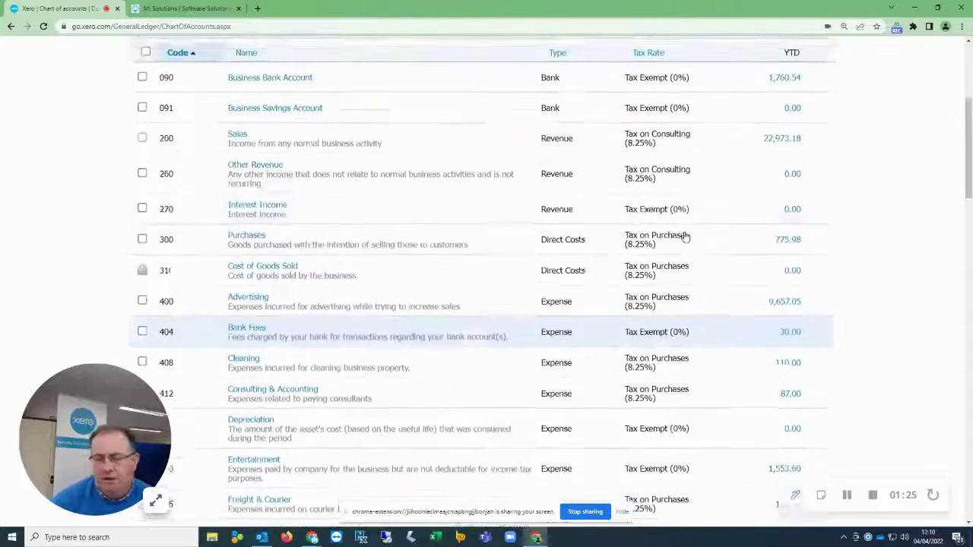
pyautogui.scroll(2, 686, 239)
pyautogui.scroll(1, 685, 237)
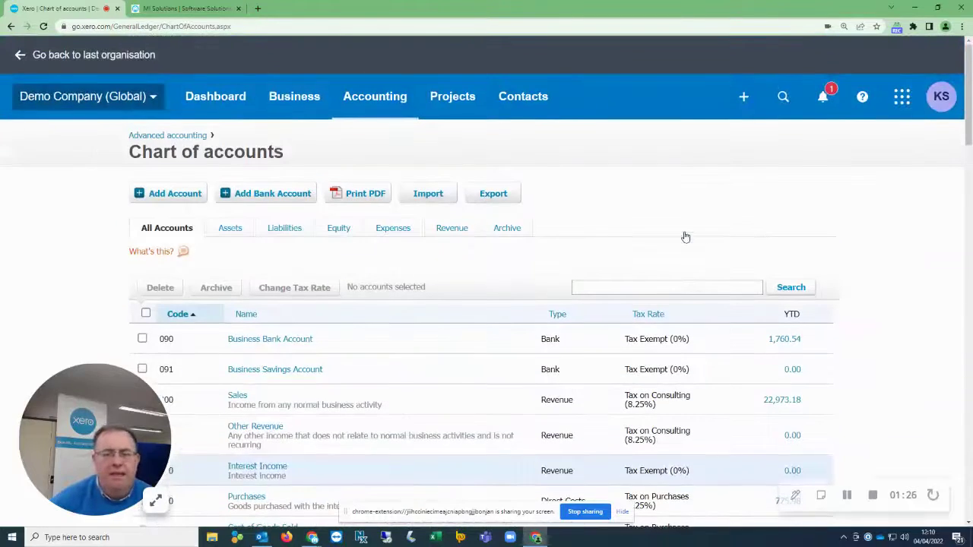
pyautogui.click(370, 99)
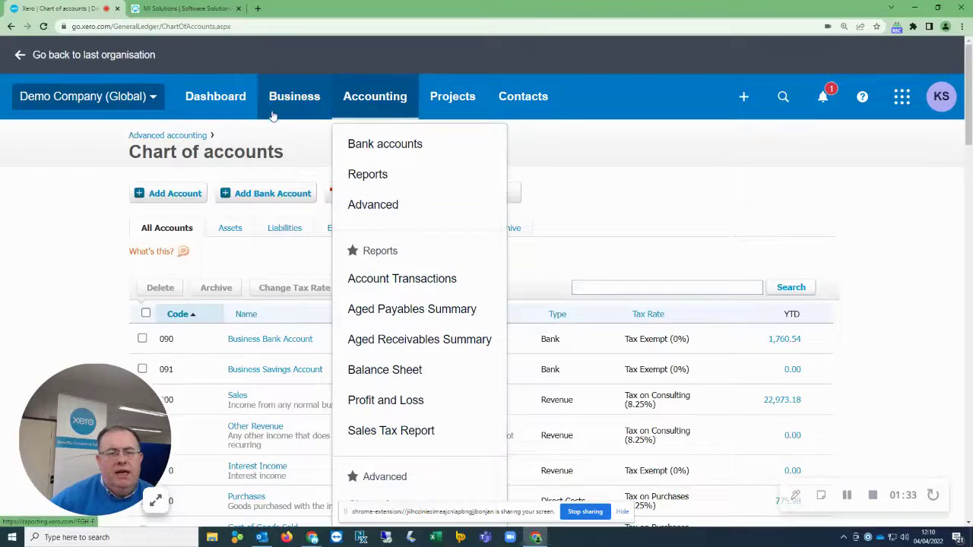
pyautogui.click(295, 97)
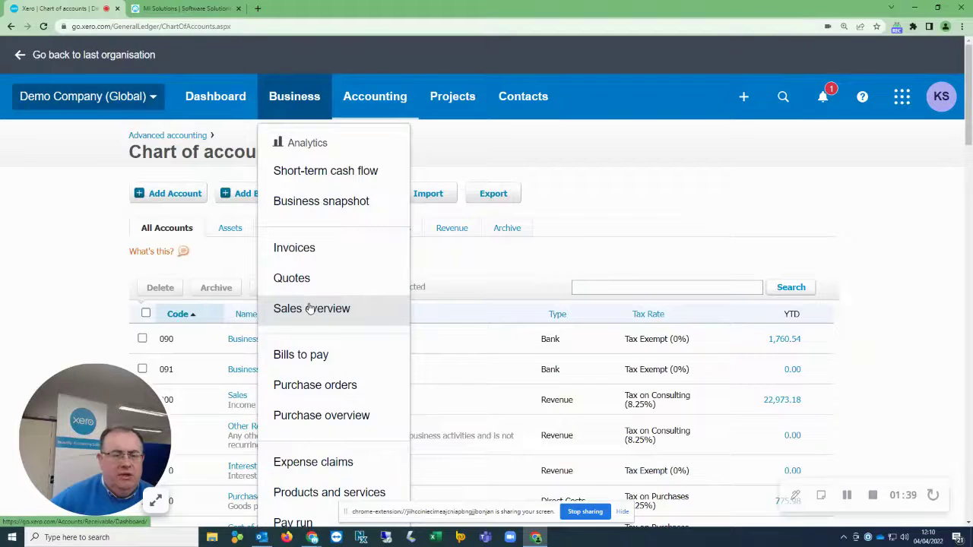
# Step: Show the Sales overview: 1,100.00 draft, 9,194.51 awaiting payment, 6,946.33 overdue, plus its Import button
pyautogui.click(310, 308)
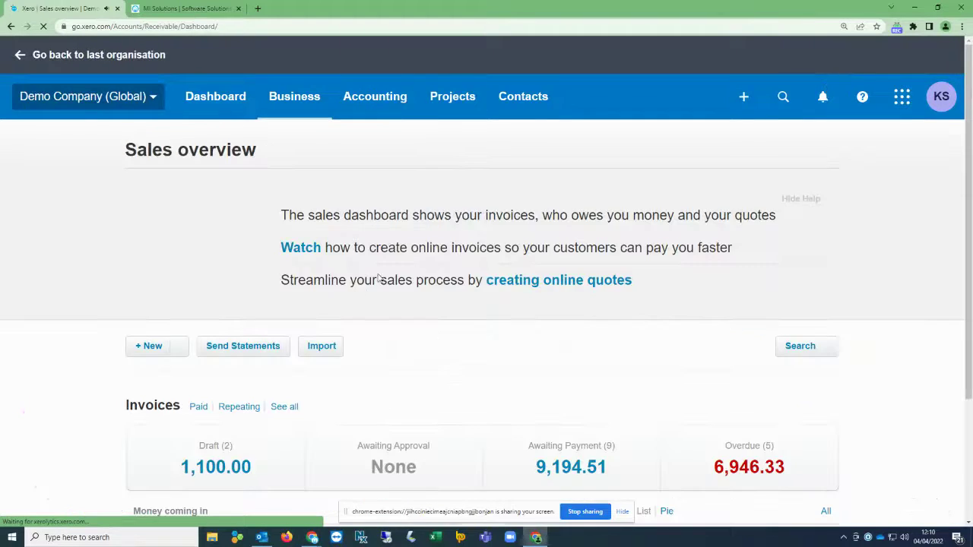
pyautogui.scroll(-2, 555, 318)
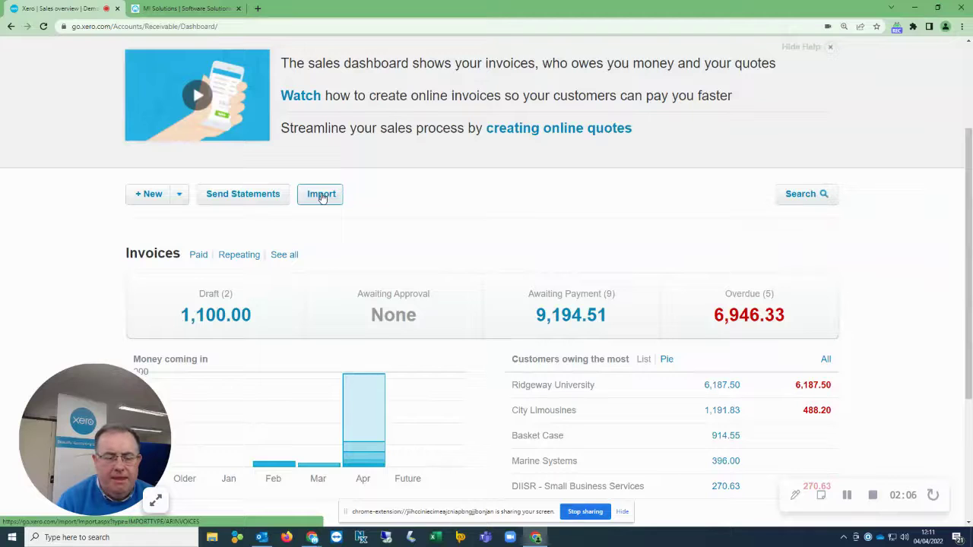
pyautogui.scroll(2, 321, 152)
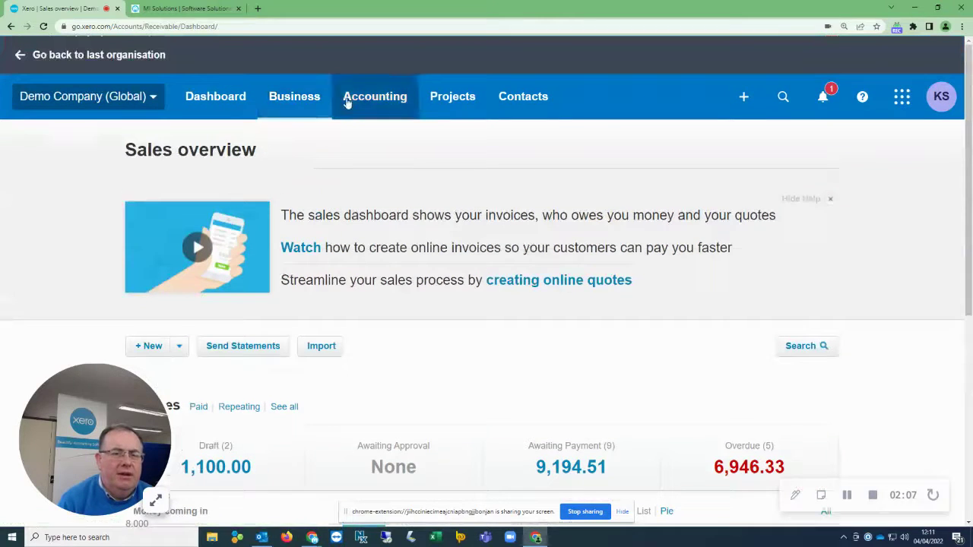
# Step: Show the Purchases overview with 8,386.76 awaiting payment and 4,754.49 overdue
pyautogui.click(288, 101)
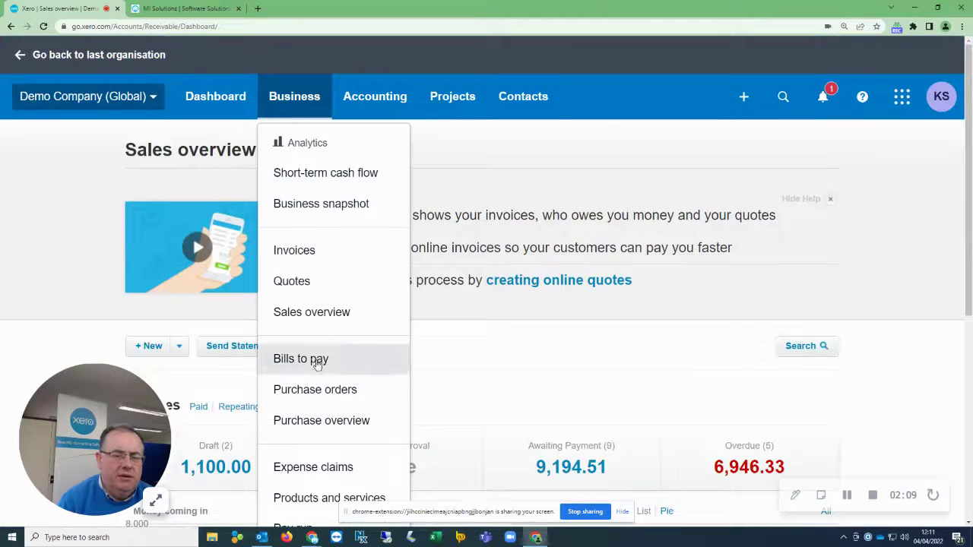
pyautogui.click(312, 421)
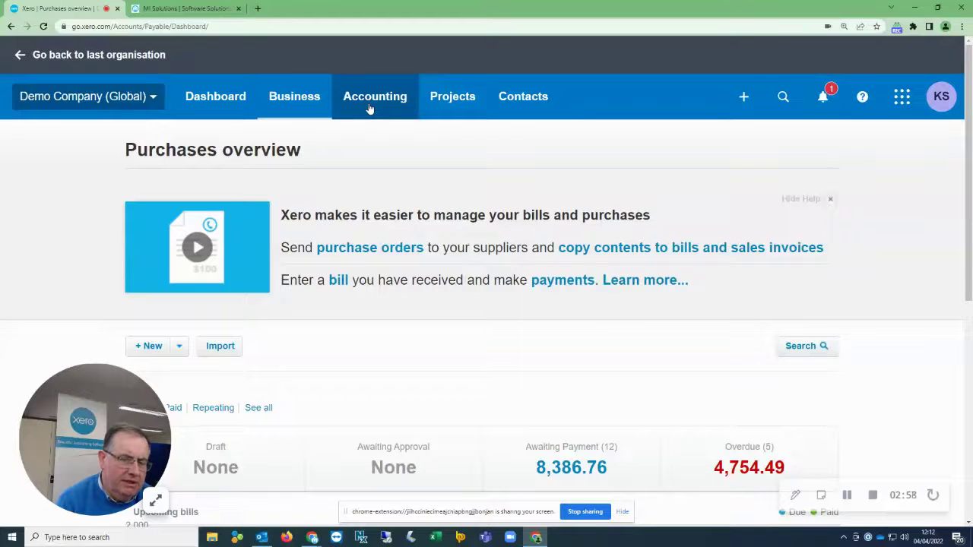
# Step: Go to Accounting > Advanced and open the Conversion balances page
pyautogui.click(369, 109)
pyautogui.scroll(-1, 408, 295)
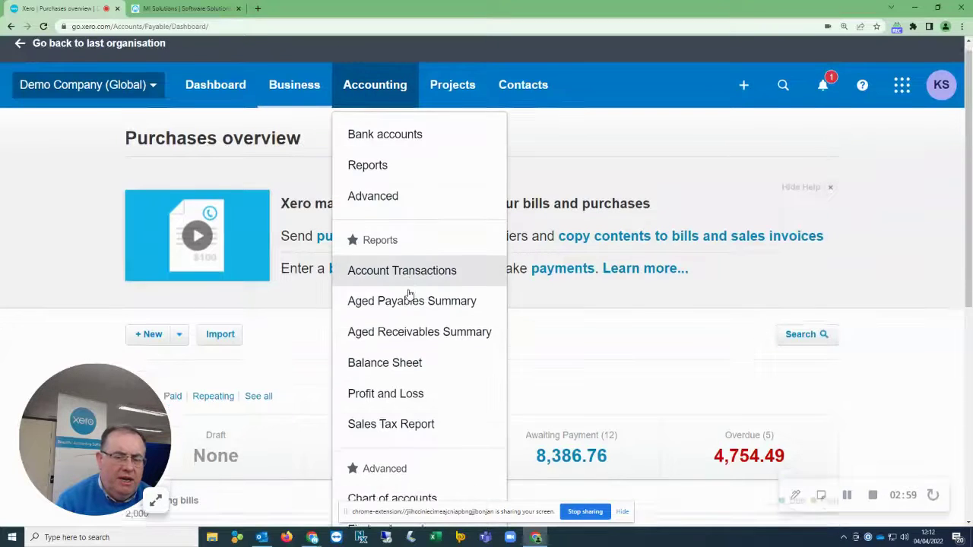
pyautogui.scroll(-2, 405, 323)
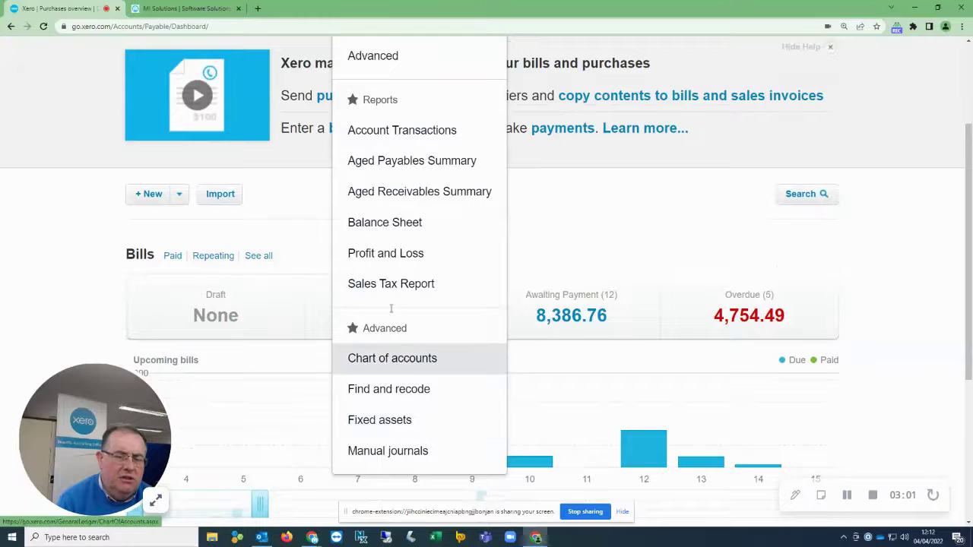
pyautogui.scroll(3, 393, 266)
pyautogui.click(386, 210)
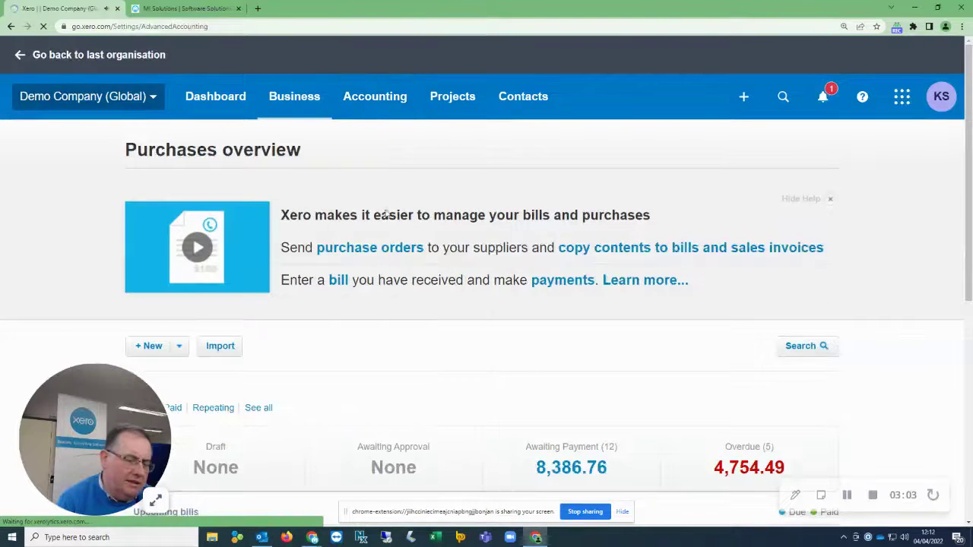
pyautogui.scroll(-1, 495, 304)
pyautogui.scroll(-2, 515, 358)
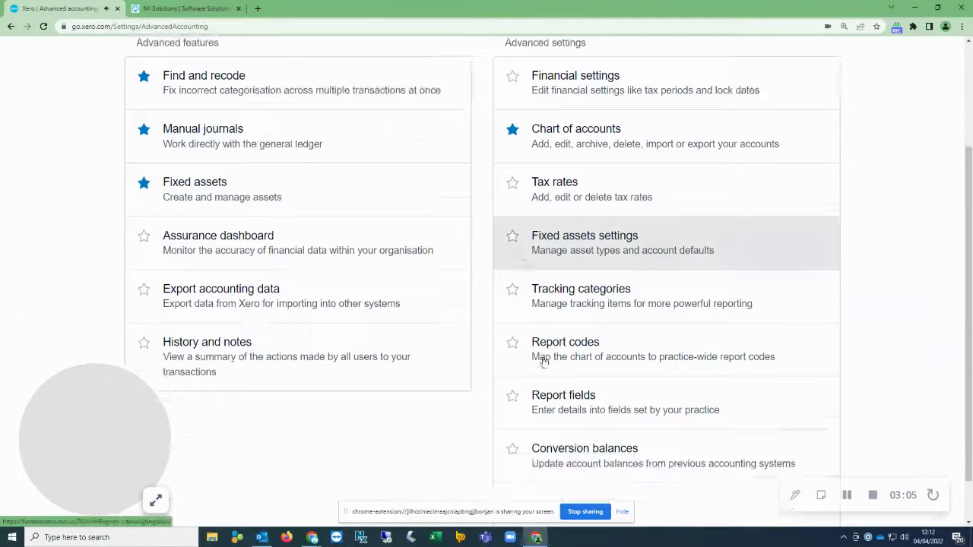
pyautogui.click(571, 454)
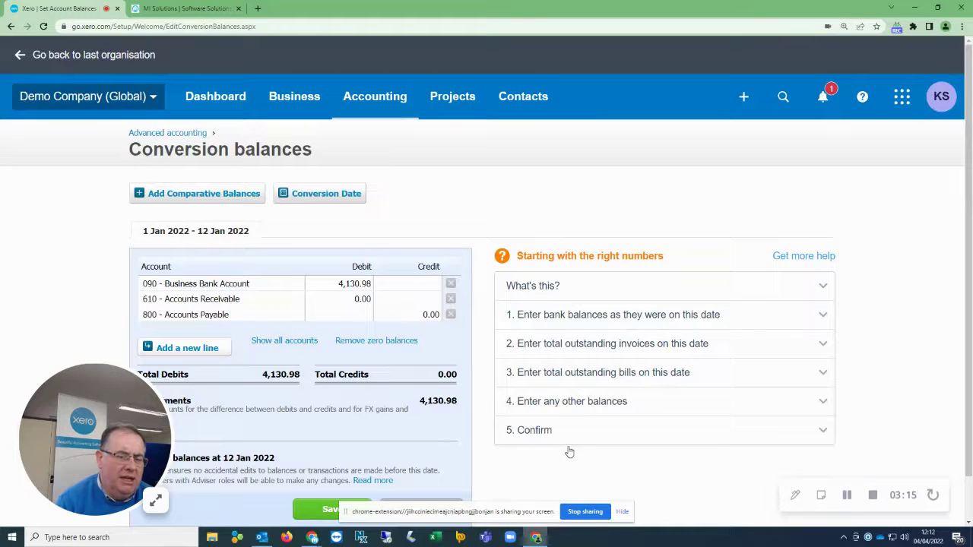
# Step: Show all accounts in the conversion balances, then return to the MI Solutions website
pyautogui.click(273, 342)
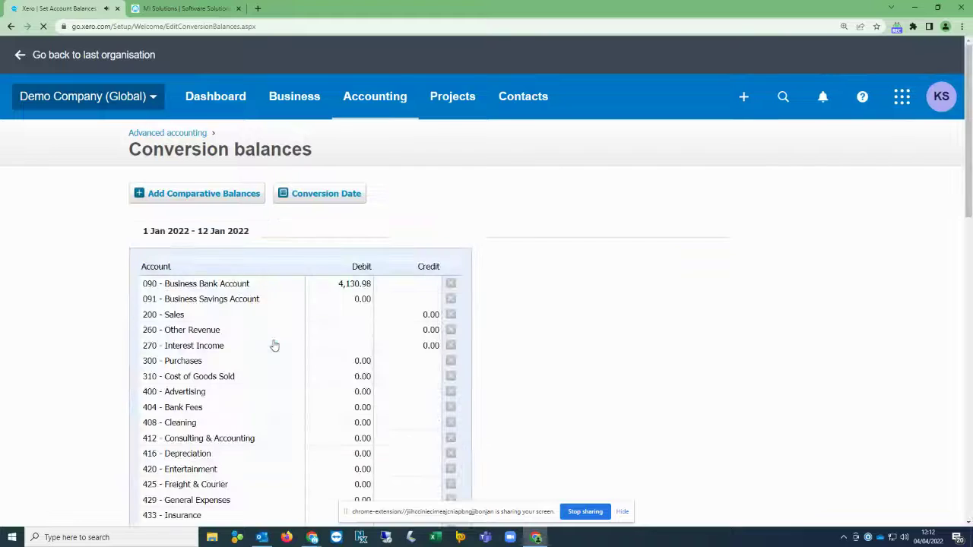
pyautogui.scroll(-1, 299, 346)
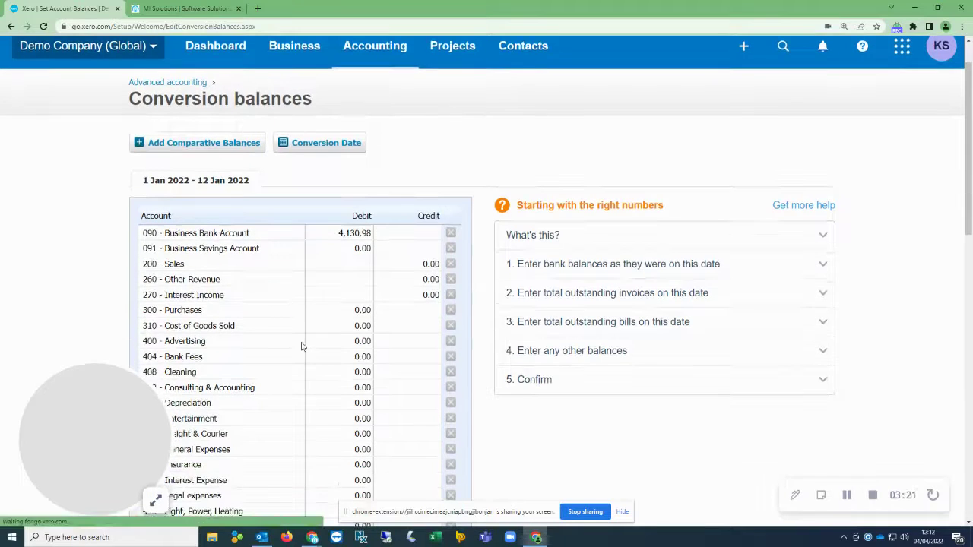
pyautogui.scroll(-1, 300, 347)
pyautogui.scroll(-2, 302, 347)
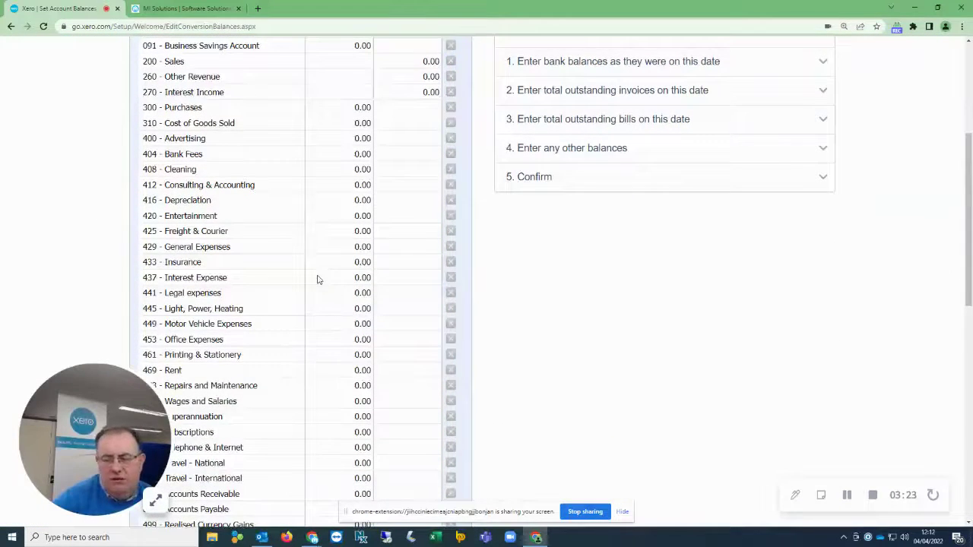
pyautogui.scroll(4, 317, 278)
pyautogui.click(185, 9)
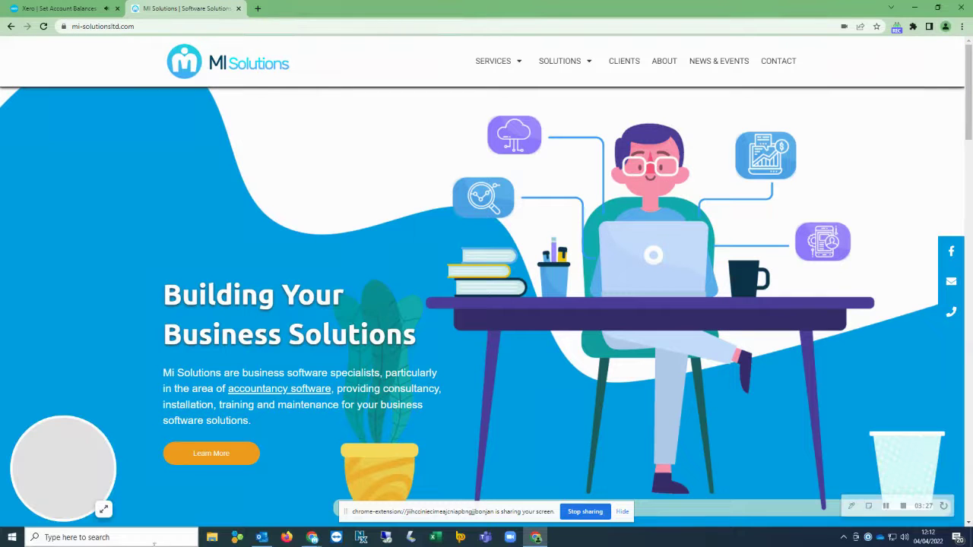
pyautogui.click(104, 509)
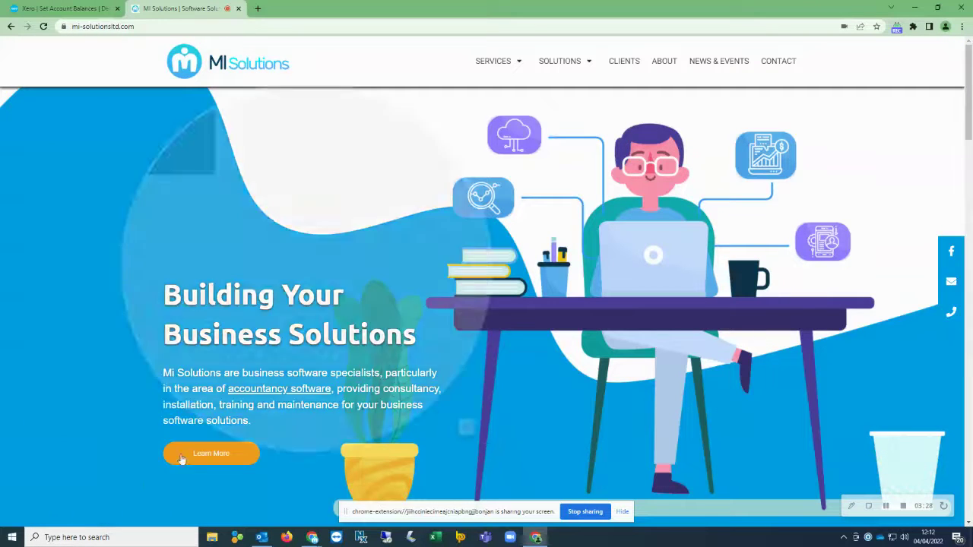